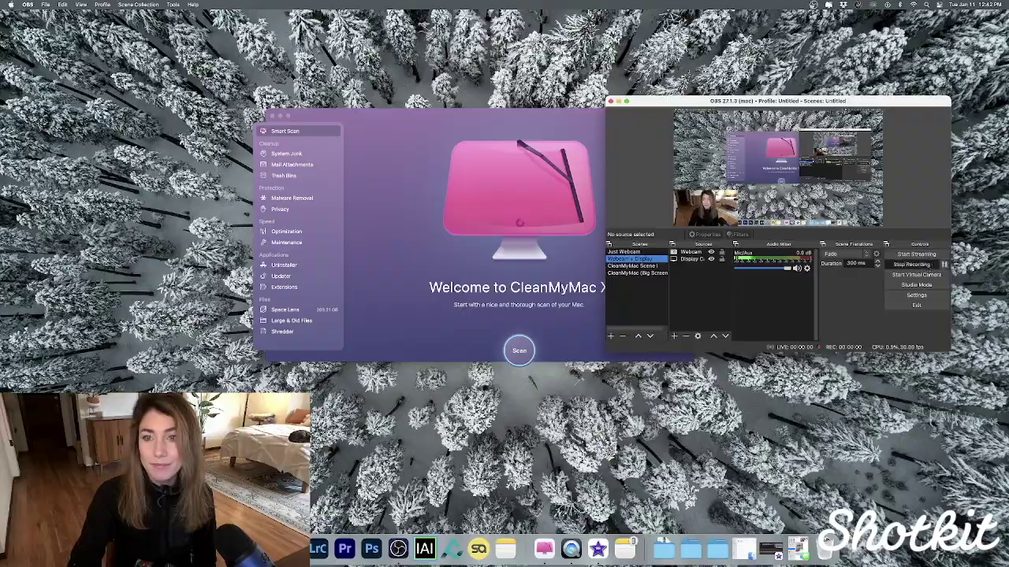
Minimize the OBS window and run a Smart Scan of the Mac.
{"action": "left_click", "coordinate": [616, 101]}
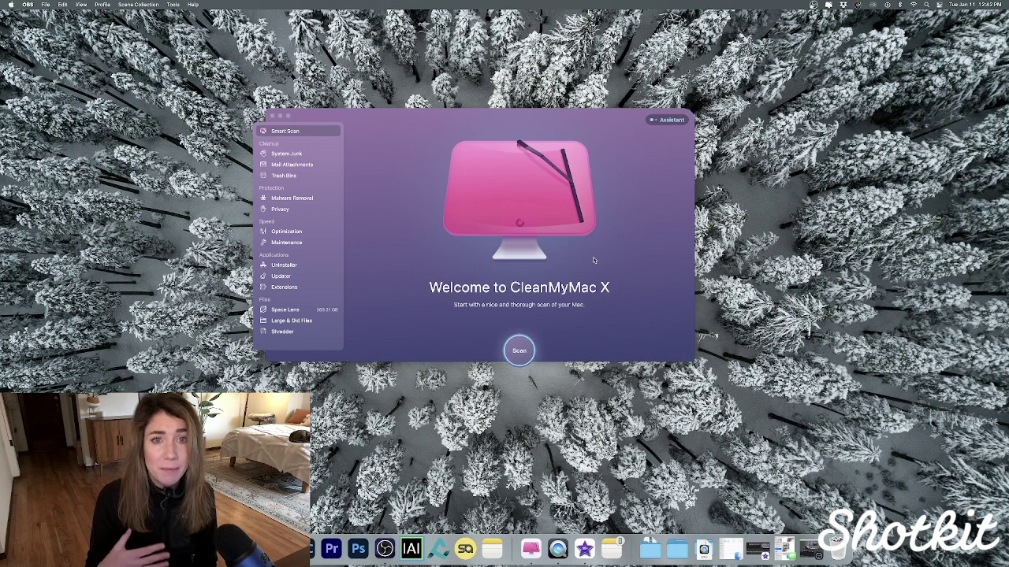
{"action": "left_click", "coordinate": [517, 340]}
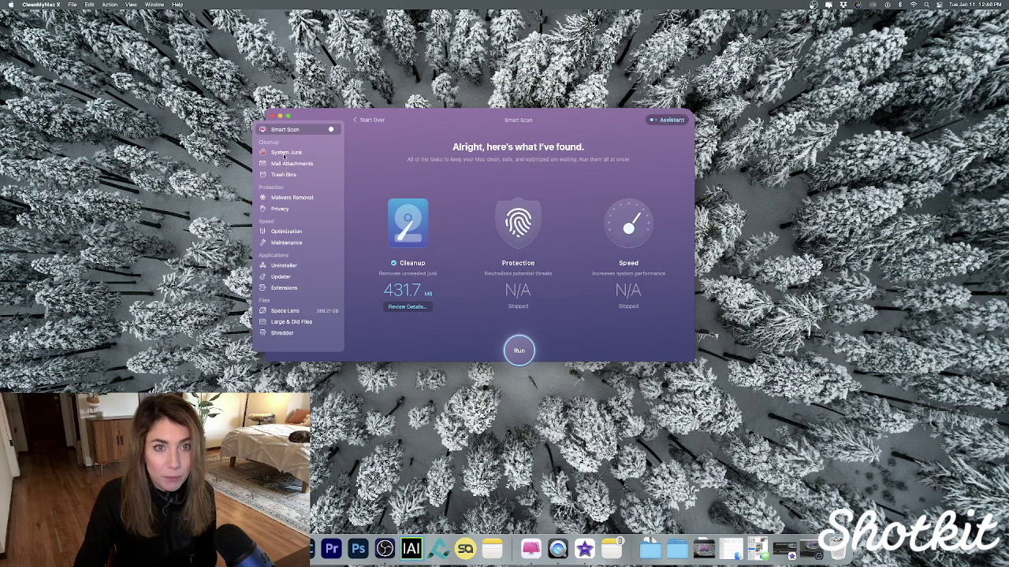
Look through the System Junk, Mail Attachments, Trash Bins, Malware Removal and Privacy modules in turn.
{"action": "left_click", "coordinate": [284, 153]}
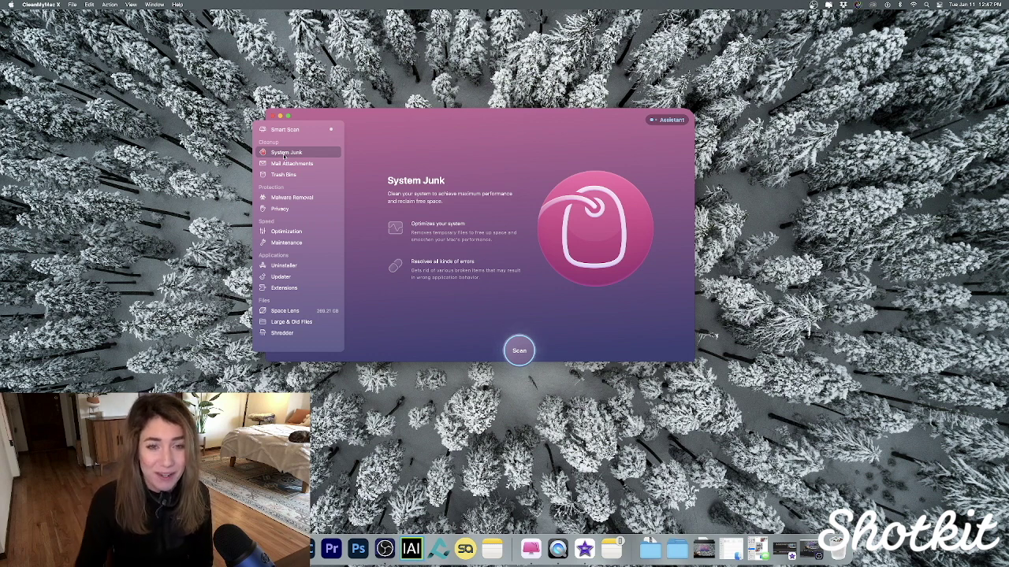
{"action": "left_click", "coordinate": [282, 163]}
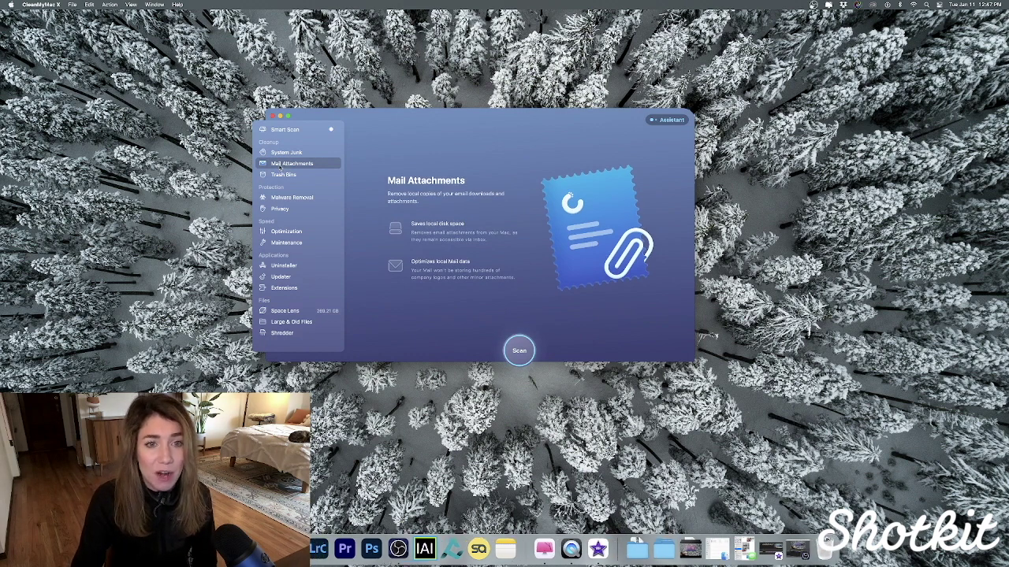
{"action": "left_click", "coordinate": [282, 175]}
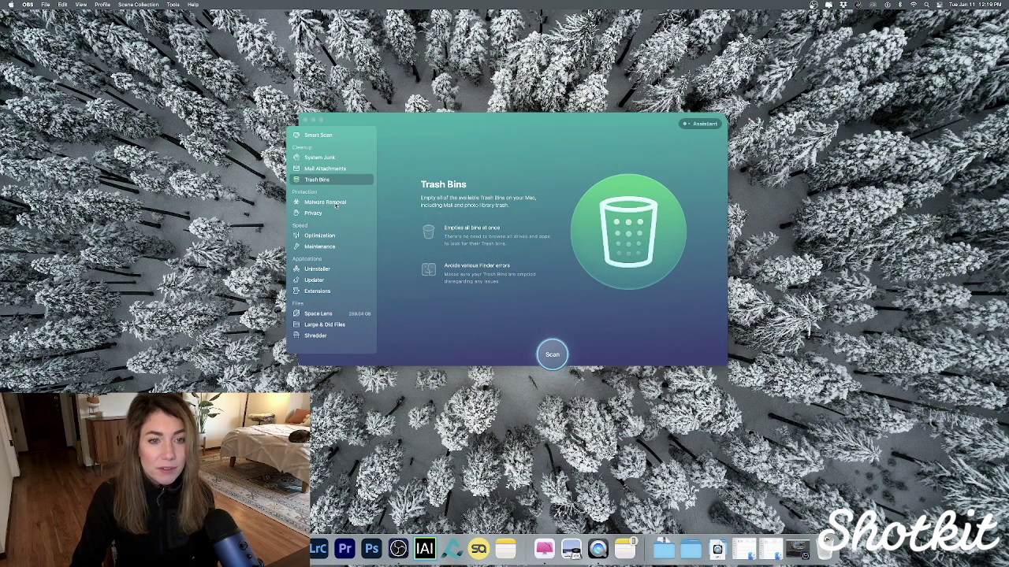
{"action": "left_click", "coordinate": [337, 202]}
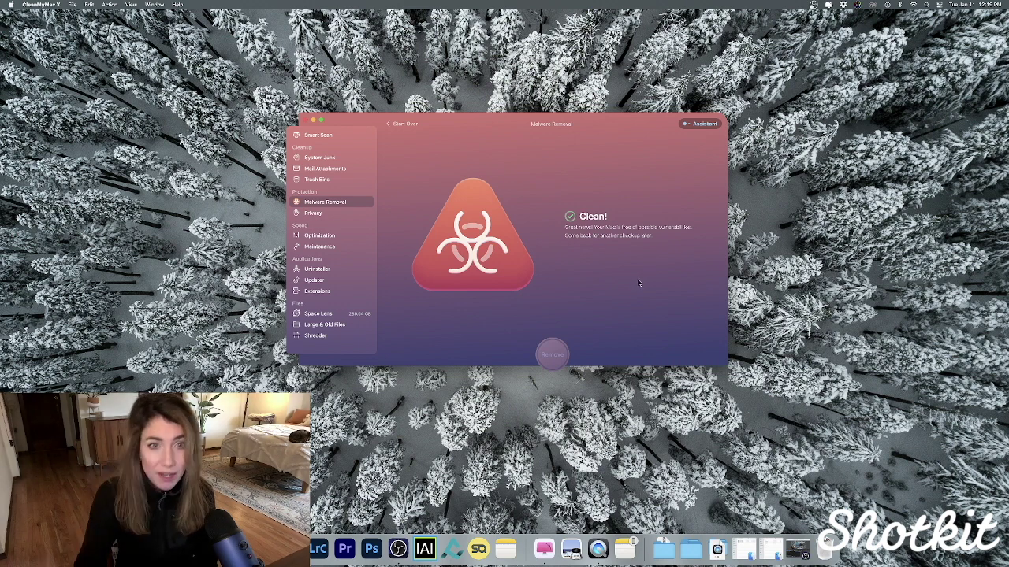
{"action": "left_click", "coordinate": [309, 214]}
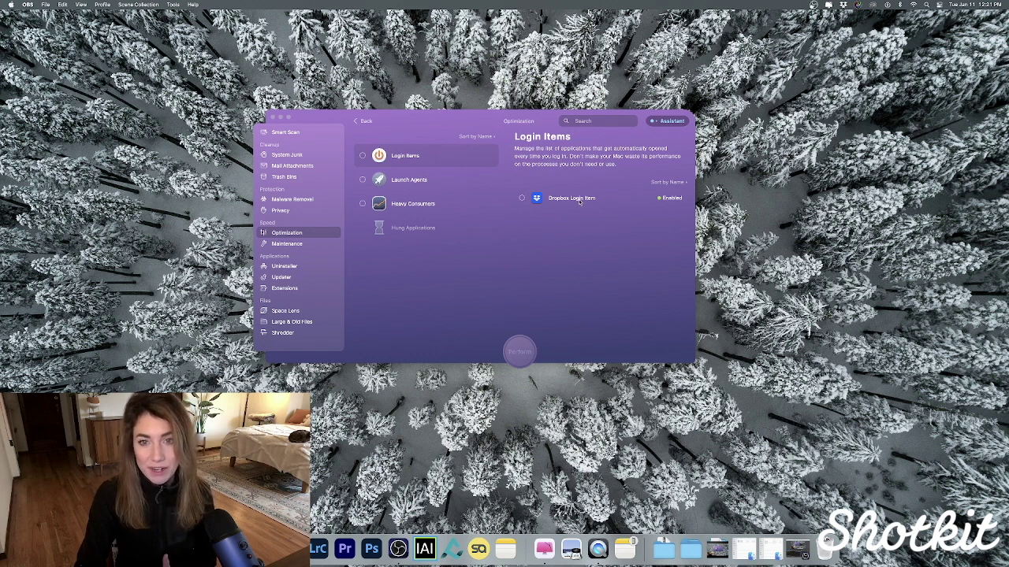
Remove both GoogleSoftwareUpdateAgent entries and DropboxMacUpdate from the launch agents.
{"action": "left_click", "coordinate": [483, 183]}
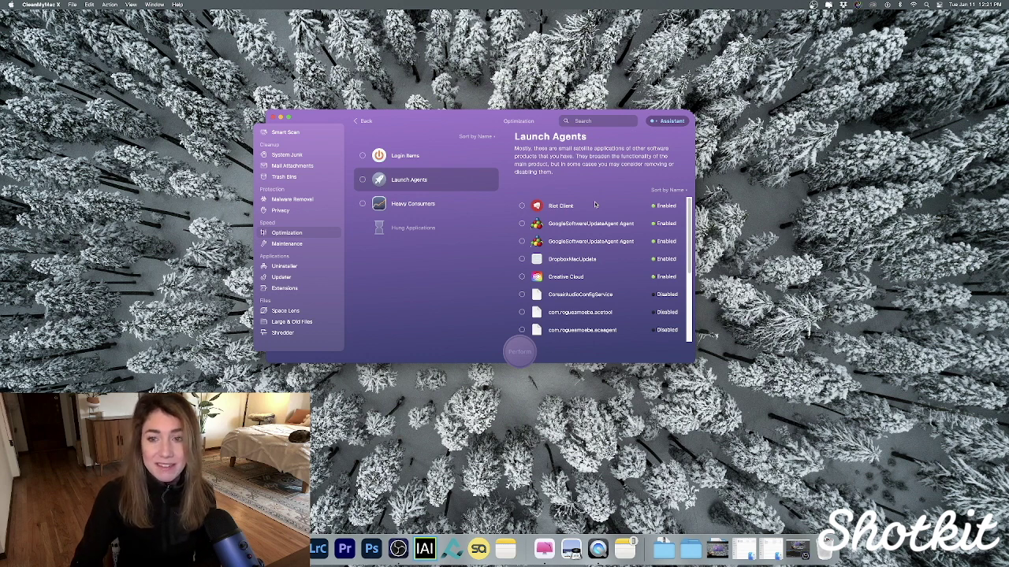
{"action": "scroll", "coordinate": [579, 207], "scroll_direction": "down", "scroll_amount": 1}
{"action": "scroll", "coordinate": [585, 230], "scroll_direction": "down", "scroll_amount": 5}
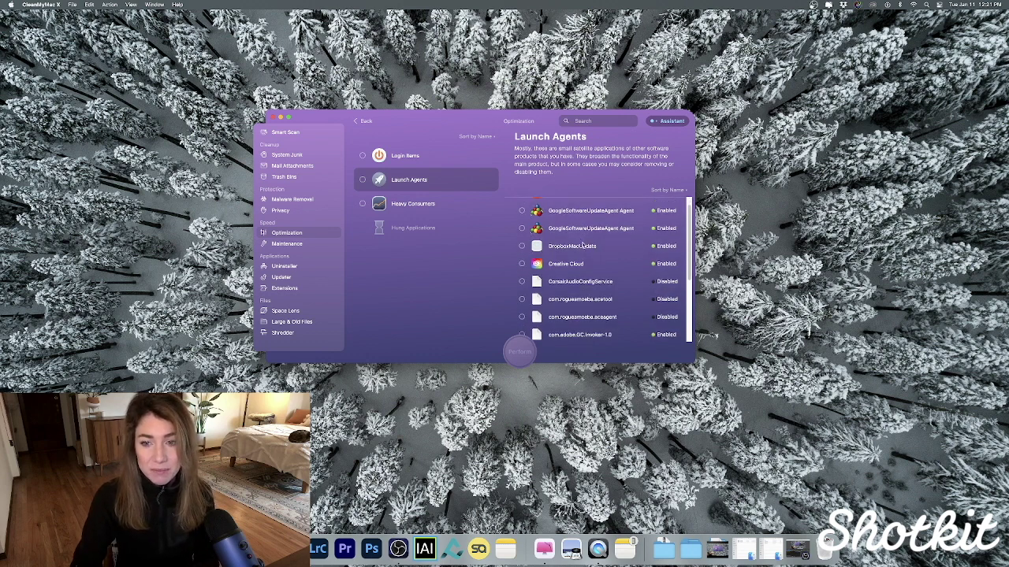
{"action": "scroll", "coordinate": [579, 257], "scroll_direction": "up", "scroll_amount": 7}
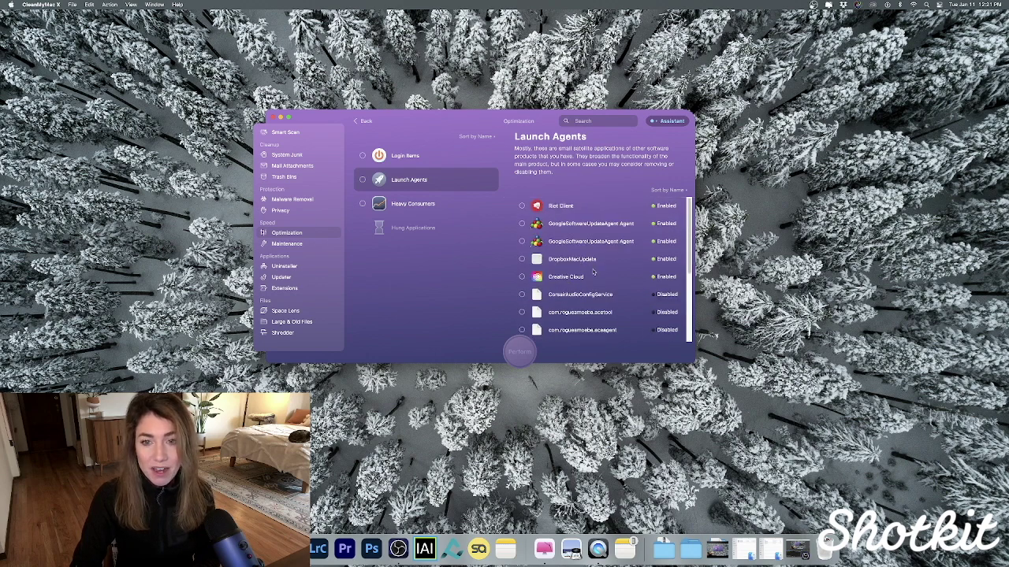
{"action": "left_click", "coordinate": [586, 225]}
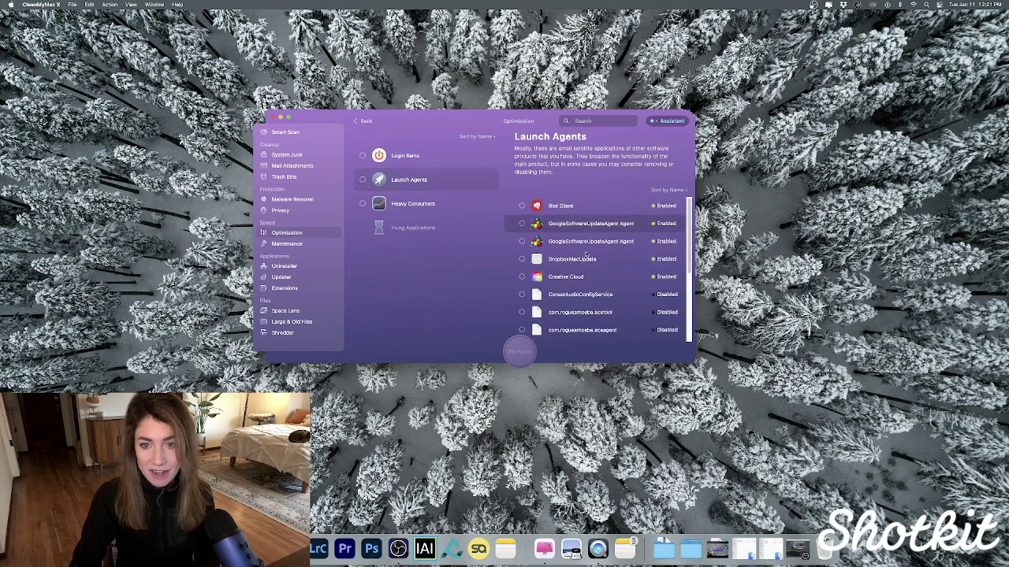
{"action": "left_click", "coordinate": [580, 243]}
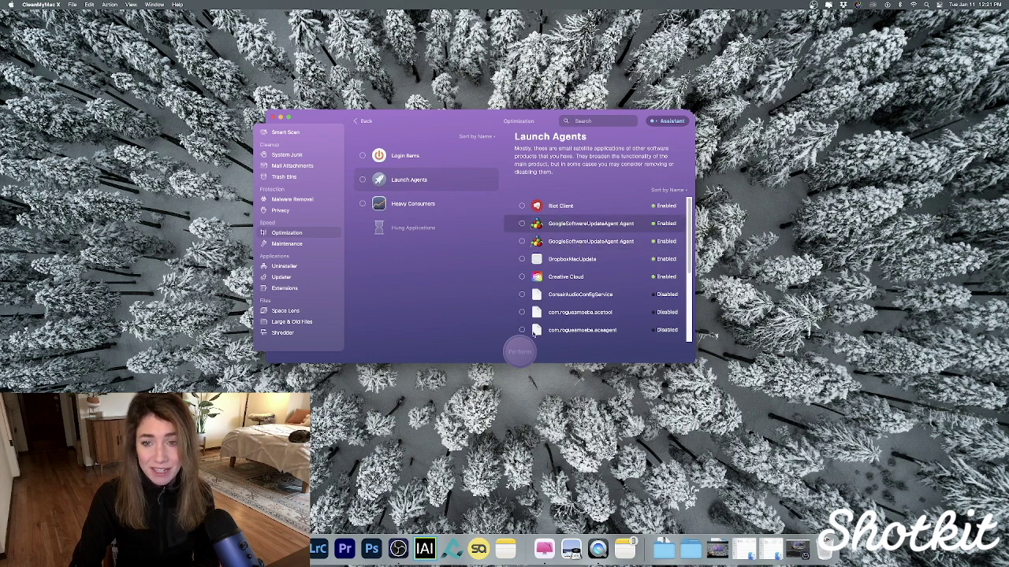
{"action": "left_click", "coordinate": [521, 224]}
{"action": "left_click", "coordinate": [522, 241]}
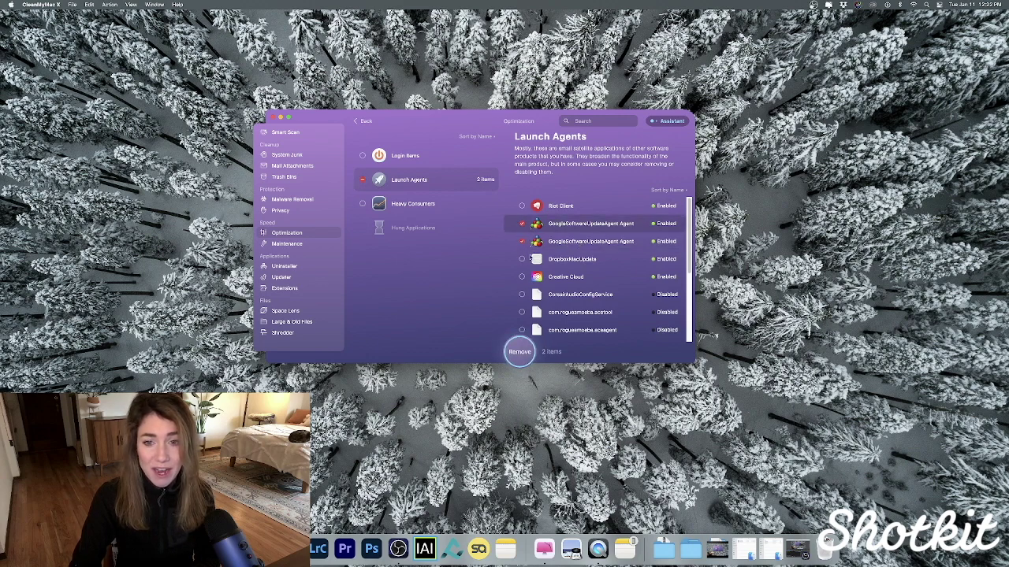
{"action": "left_click", "coordinate": [522, 259]}
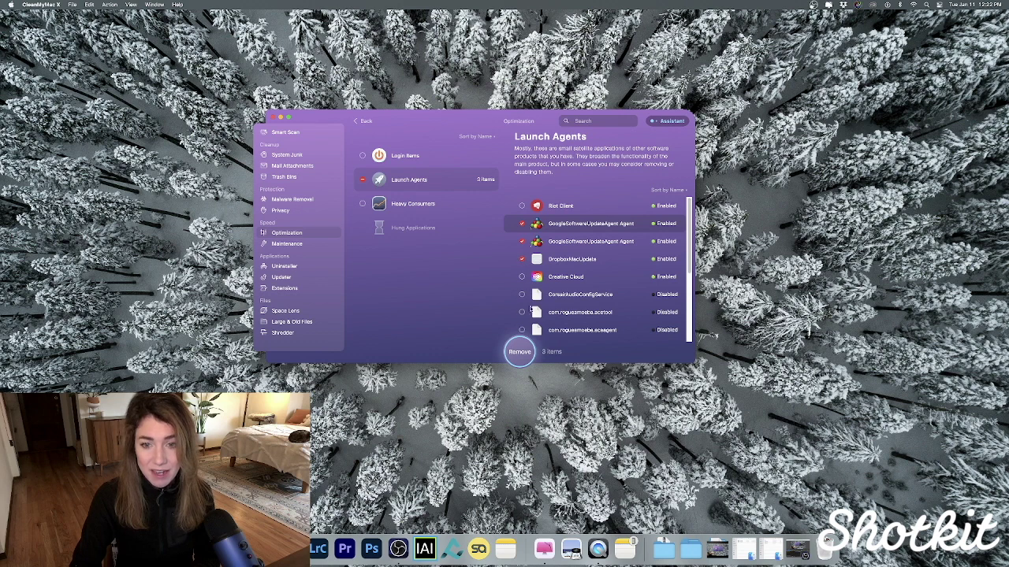
{"action": "left_click", "coordinate": [520, 352]}
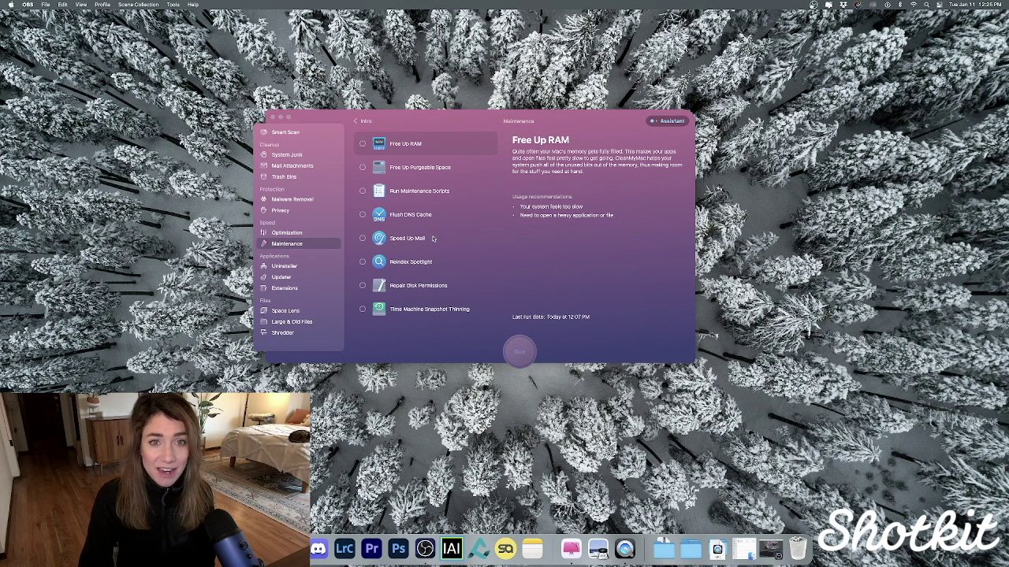
Try out selecting the Time Machine Snapshot Thinning and Repair Disk Permissions maintenance tasks.
{"action": "left_click", "coordinate": [364, 312]}
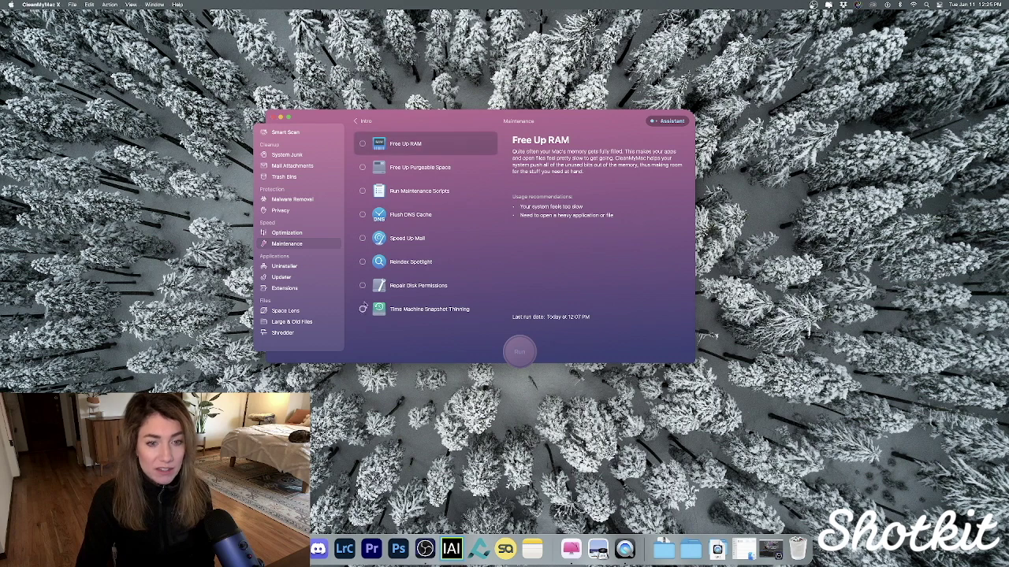
{"action": "left_click", "coordinate": [363, 285]}
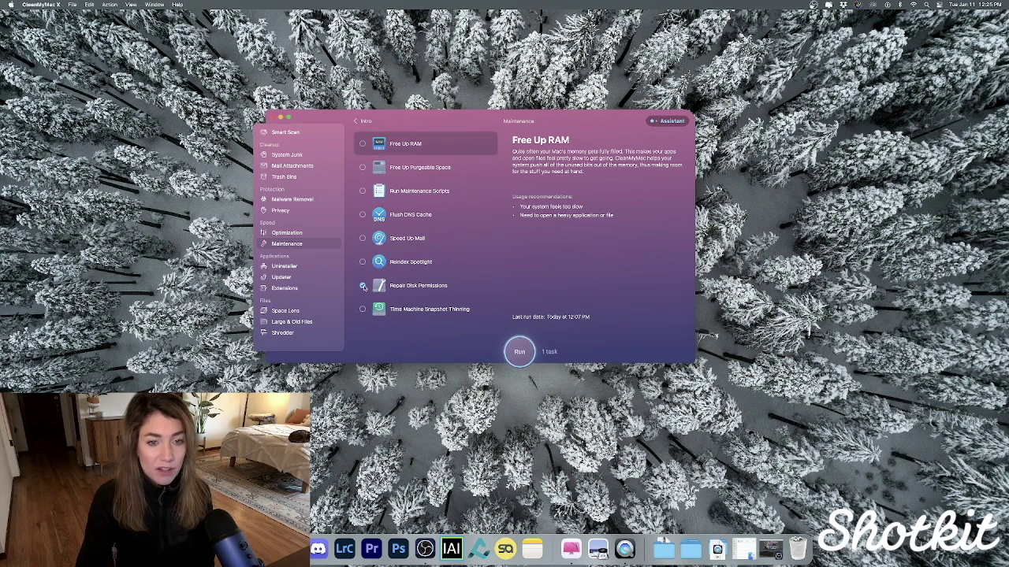
{"action": "left_click", "coordinate": [362, 286]}
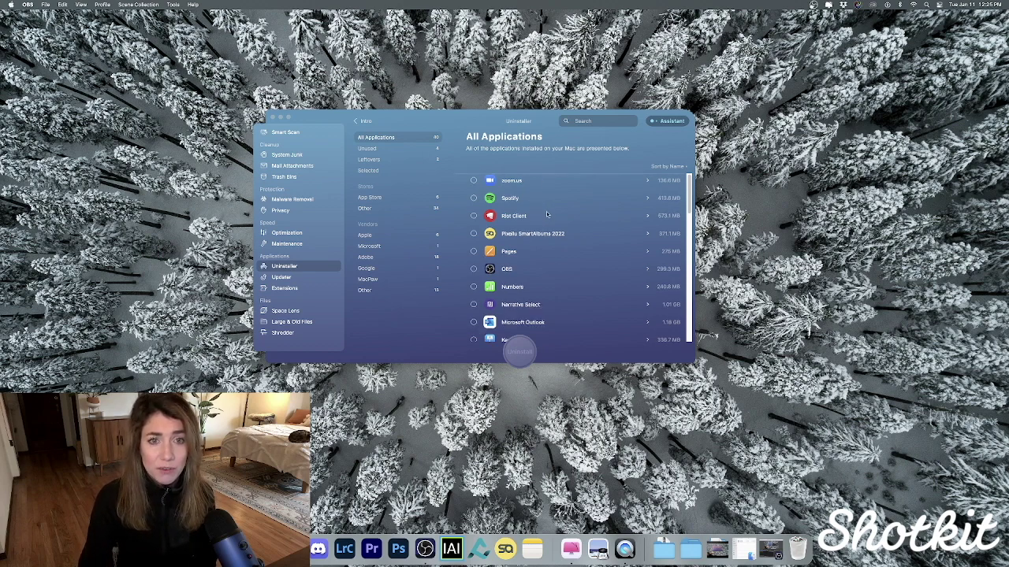
Browse the list of all installed applications in the Uninstaller and open the Updater module.
{"action": "scroll", "coordinate": [545, 217], "scroll_direction": "down", "scroll_amount": 2}
{"action": "scroll", "coordinate": [545, 217], "scroll_direction": "down", "scroll_amount": 1}
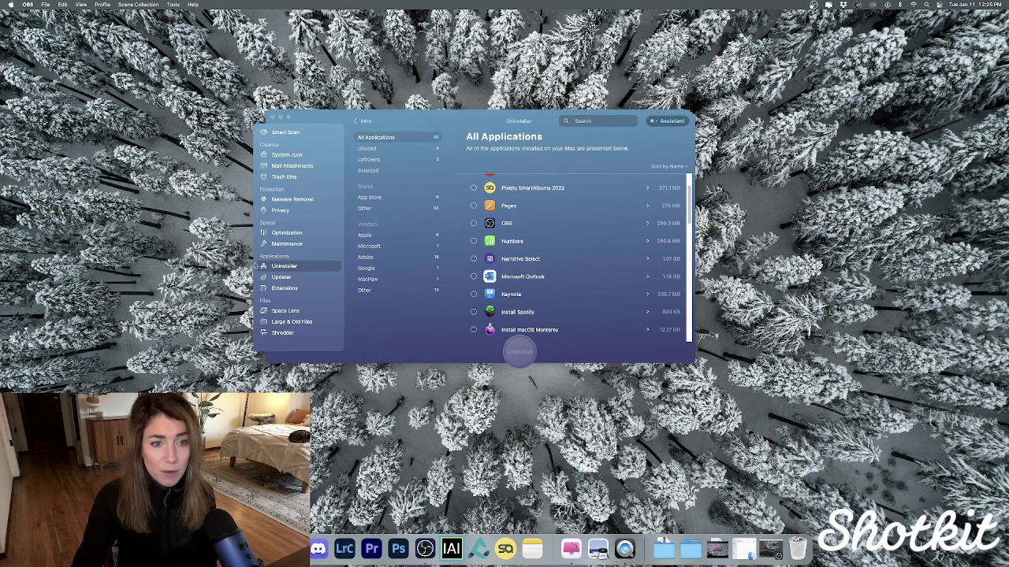
{"action": "left_click", "coordinate": [281, 277]}
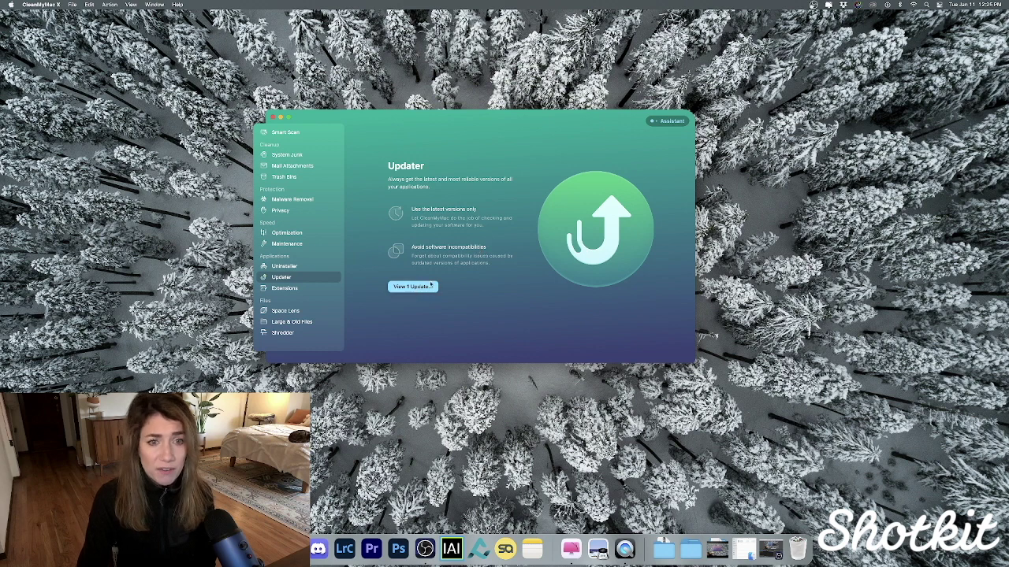
Remove the iBooks Author Importer for Spotlight plugin from the extensions.
{"action": "left_click", "coordinate": [284, 288]}
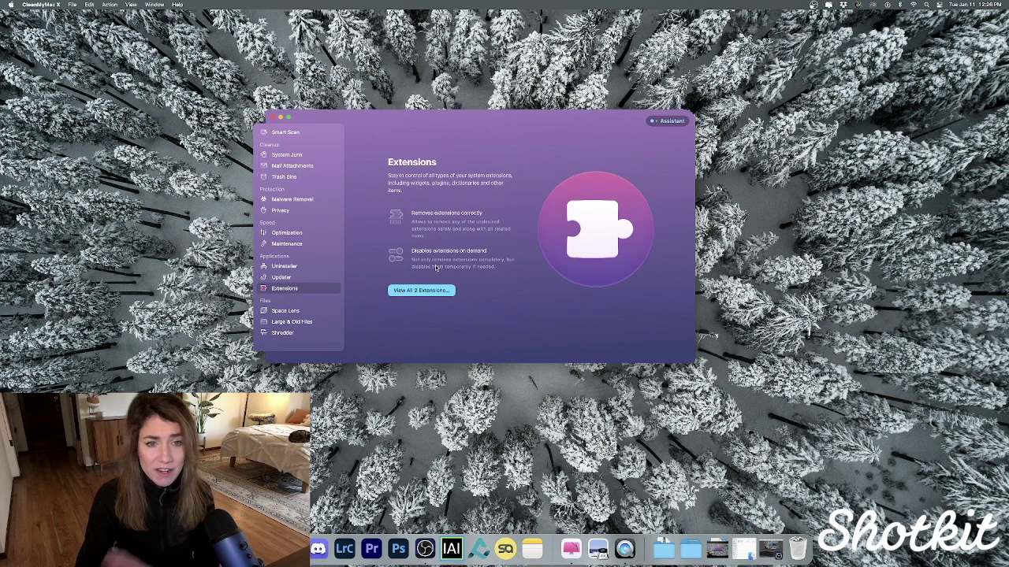
{"action": "left_click", "coordinate": [424, 290]}
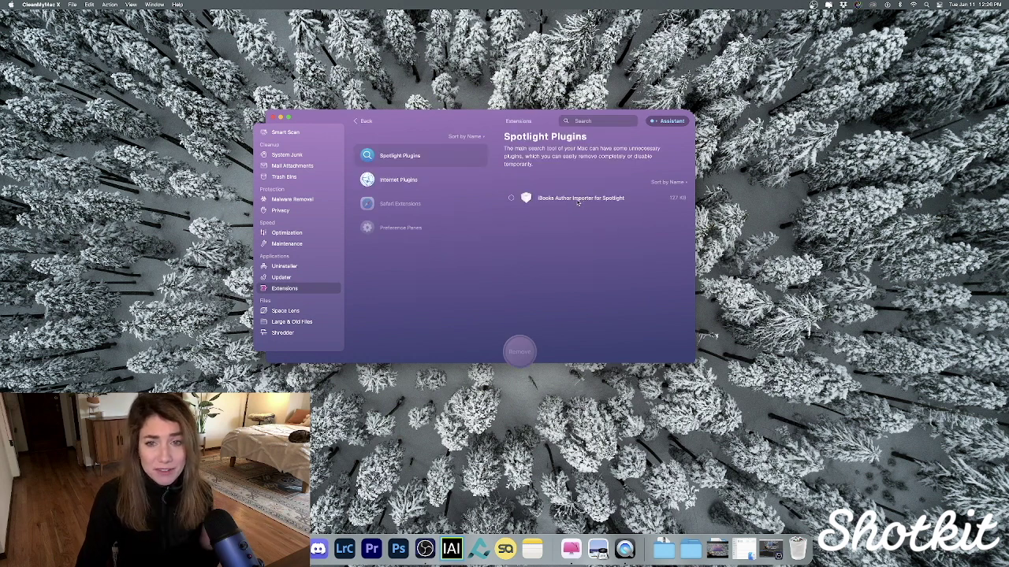
{"action": "left_click", "coordinate": [510, 198]}
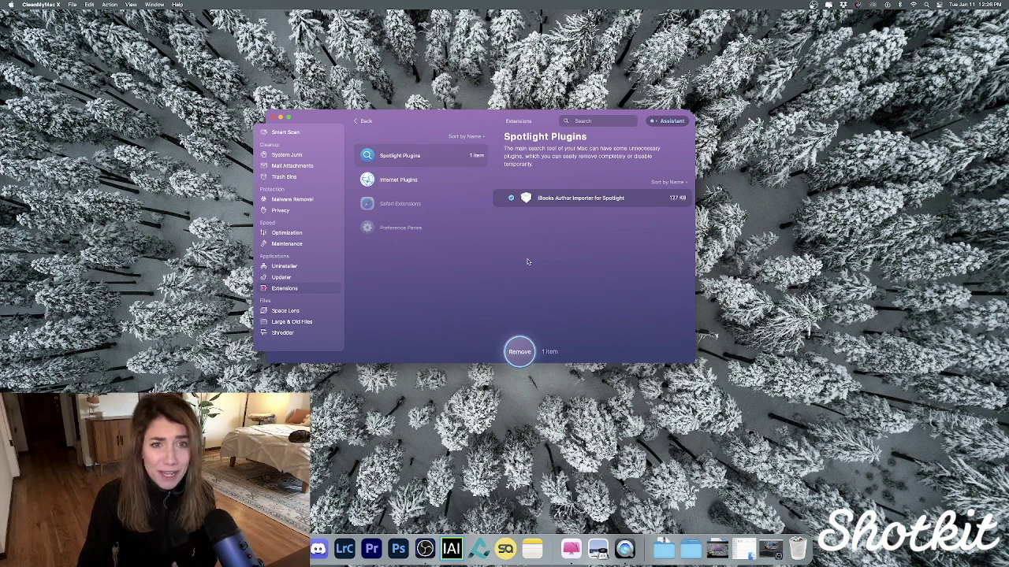
{"action": "left_click", "coordinate": [517, 356]}
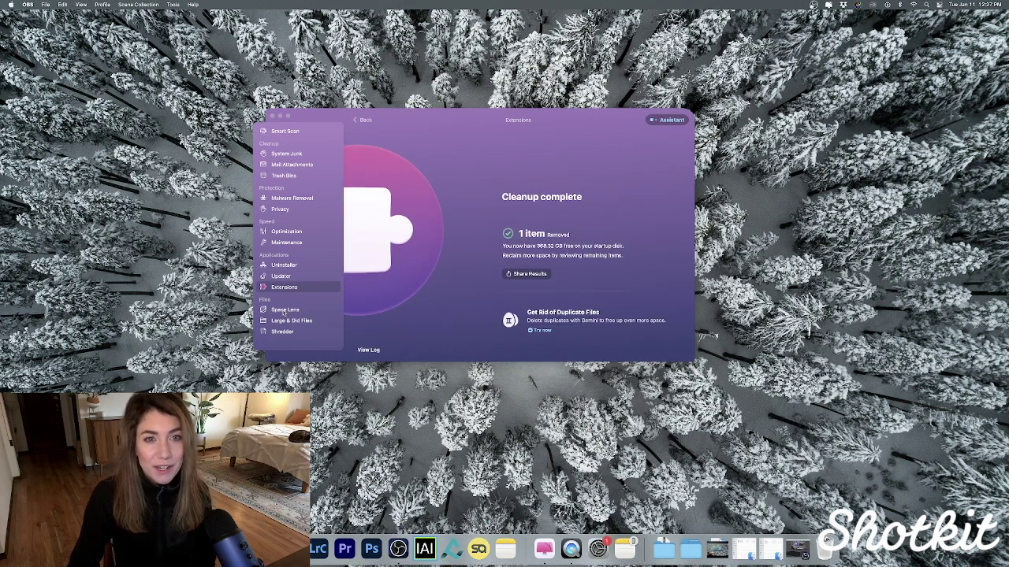
Scan Macintosh HD with Space Lens and drill down through Users into the largest home folder.
{"action": "left_click", "coordinate": [283, 310]}
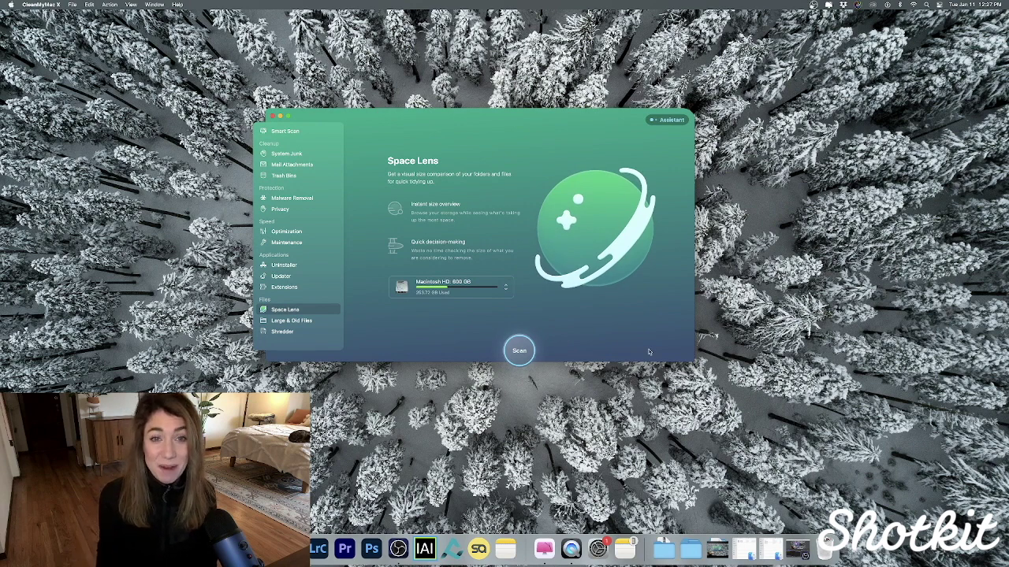
{"action": "left_click", "coordinate": [520, 350]}
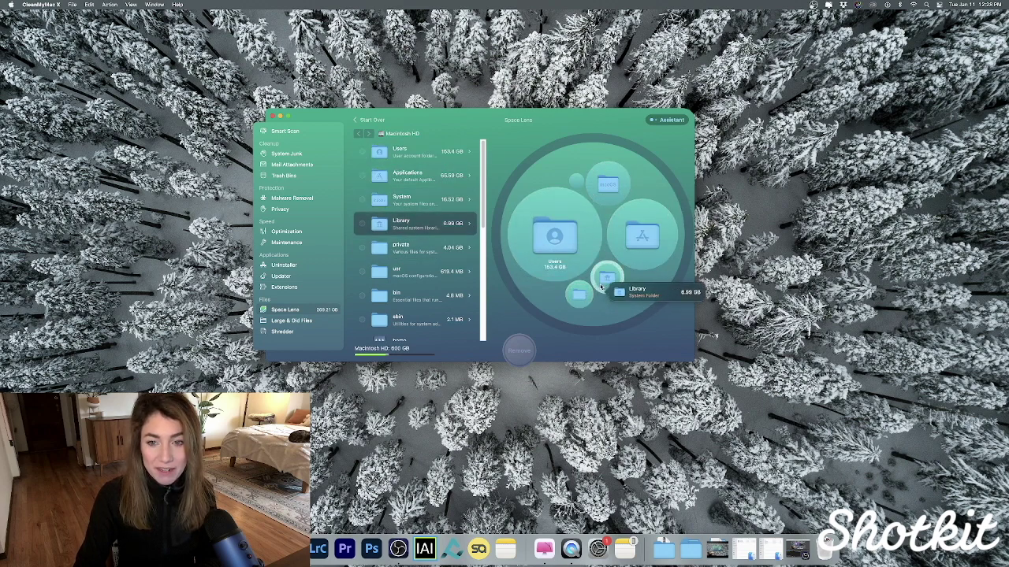
{"action": "left_click", "coordinate": [557, 249]}
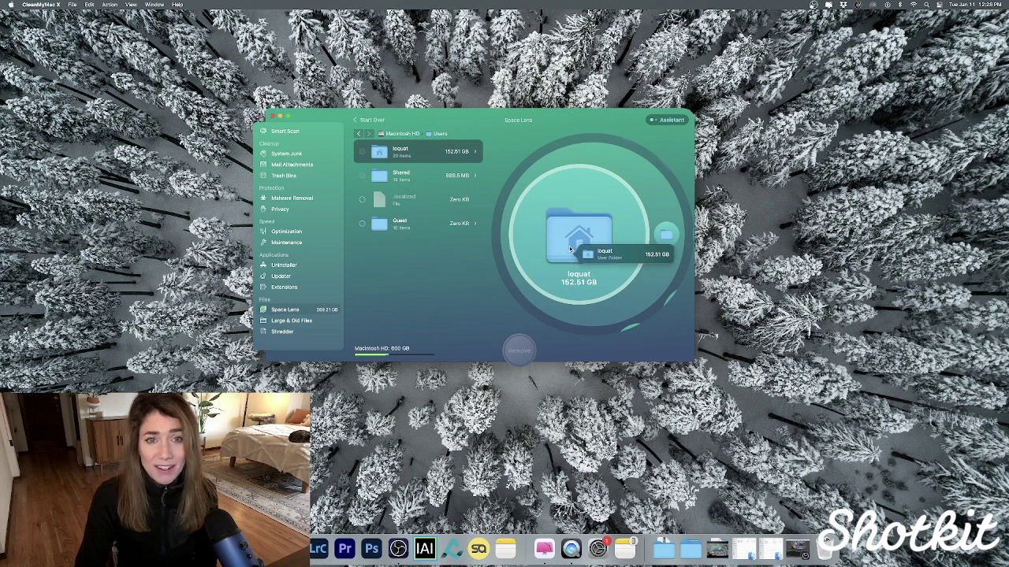
{"action": "left_click", "coordinate": [582, 245]}
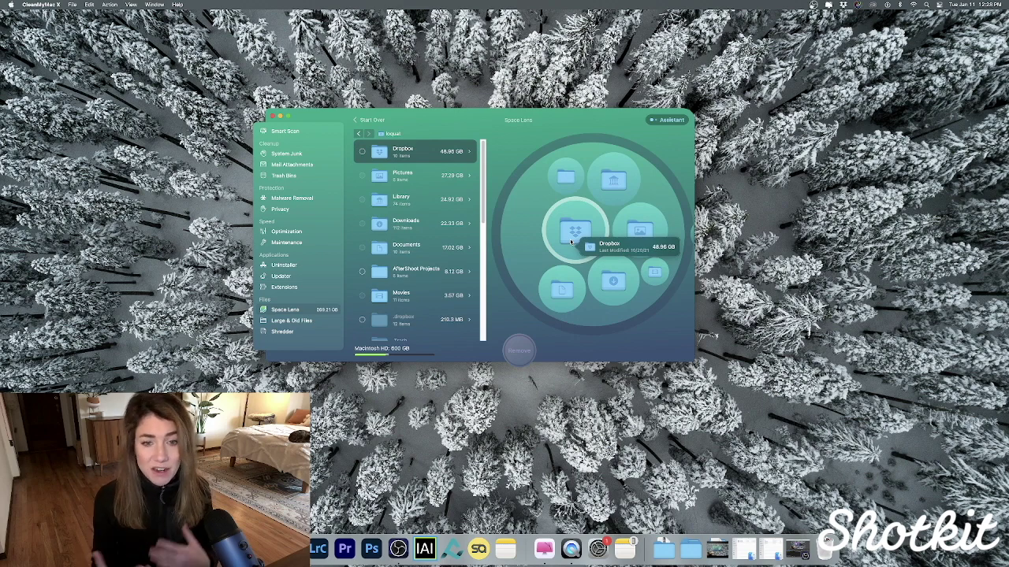
Scan Macintosh HD for large and old files and review the full list of files sorted by size.
{"action": "left_click", "coordinate": [293, 322]}
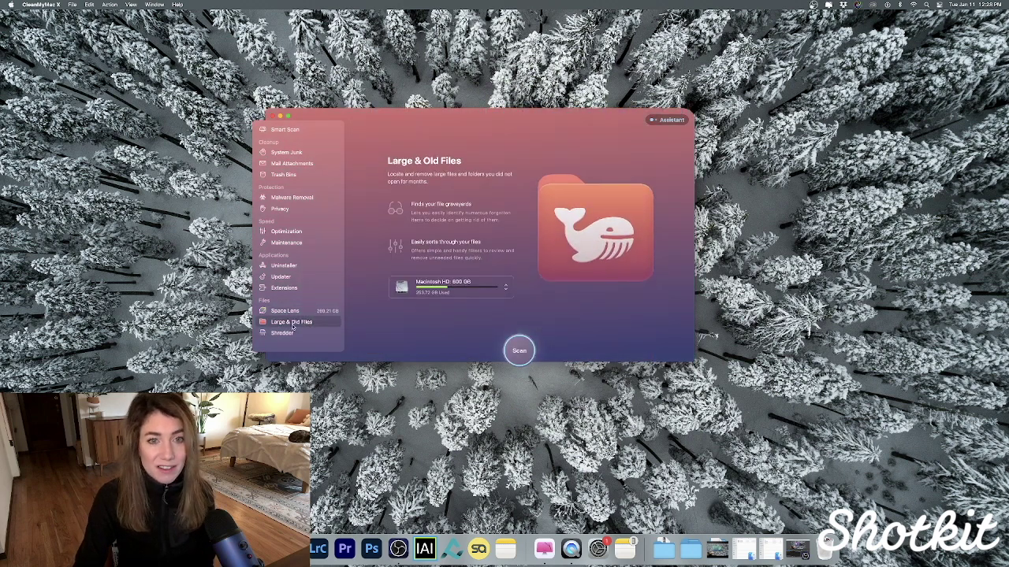
{"action": "left_click", "coordinate": [520, 351]}
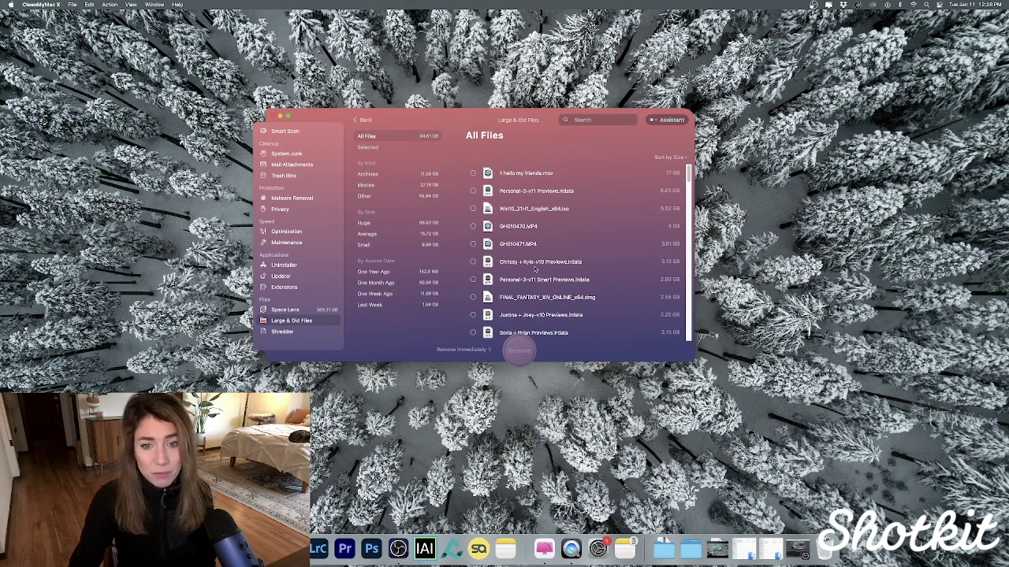
{"action": "scroll", "coordinate": [533, 268], "scroll_direction": "down", "scroll_amount": 3}
{"action": "scroll", "coordinate": [534, 271], "scroll_direction": "down", "scroll_amount": 9}
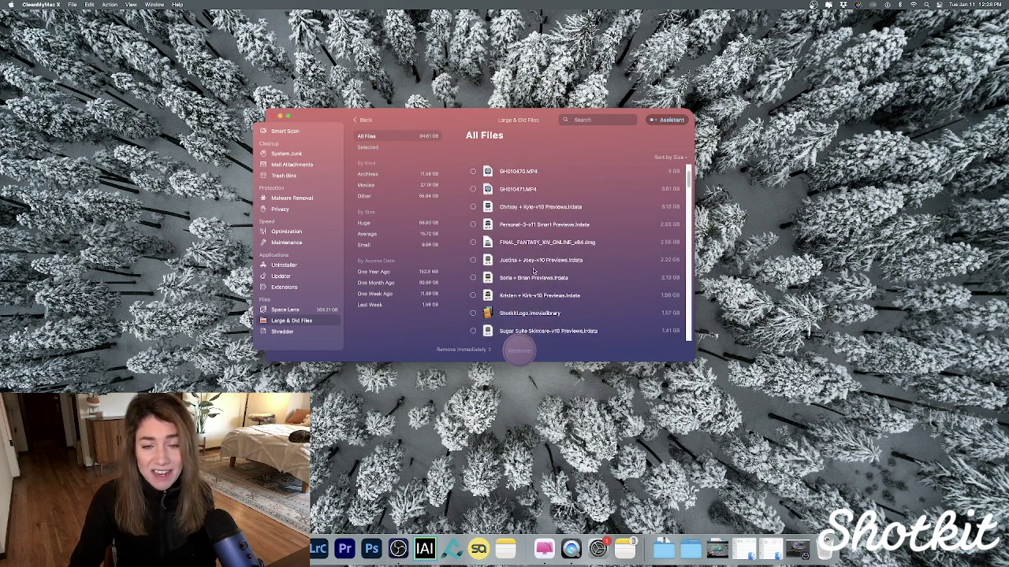
{"action": "scroll", "coordinate": [533, 271], "scroll_direction": "down", "scroll_amount": 10}
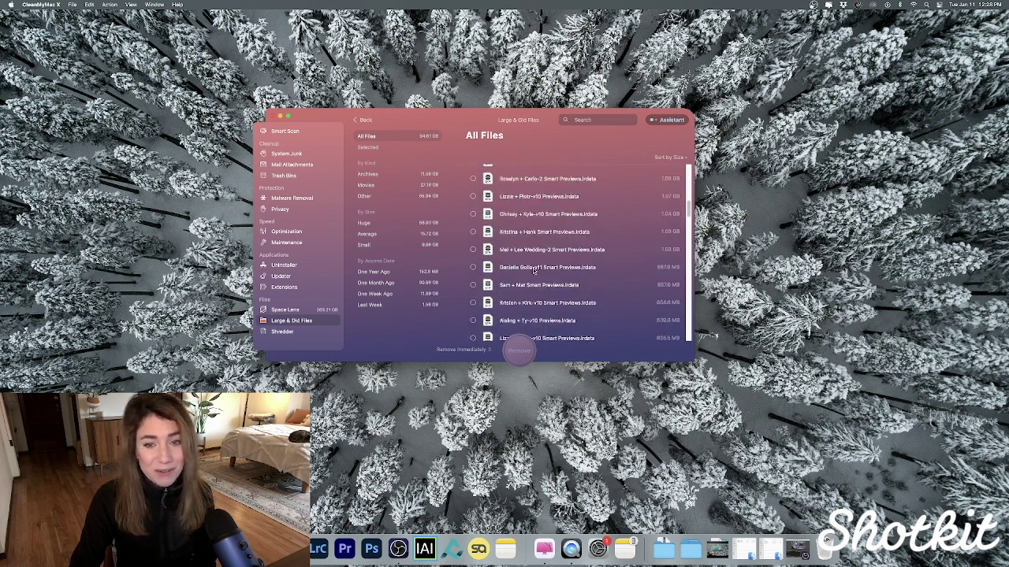
{"action": "scroll", "coordinate": [534, 274], "scroll_direction": "down", "scroll_amount": 10}
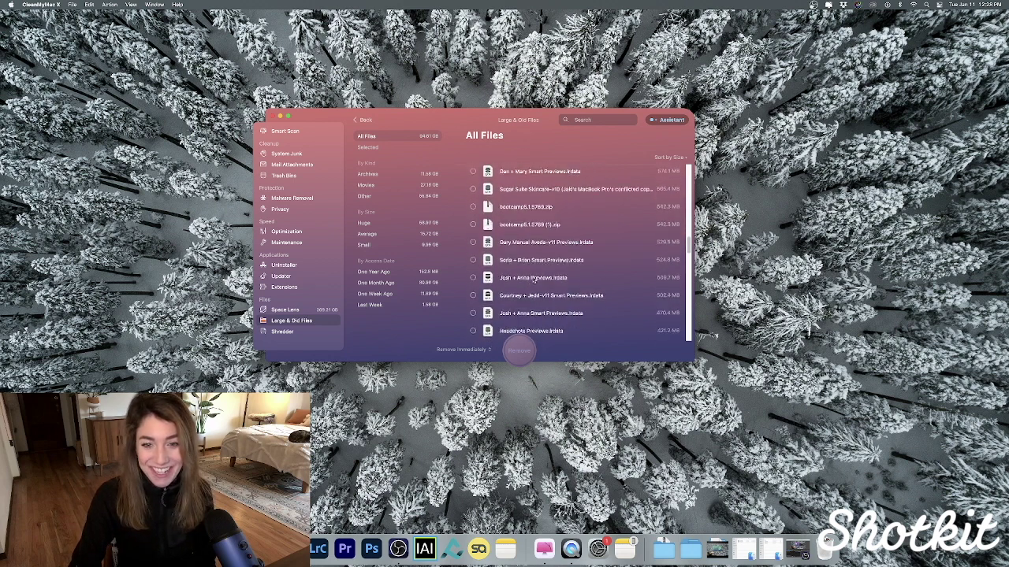
{"action": "scroll", "coordinate": [529, 279], "scroll_direction": "down", "scroll_amount": 3}
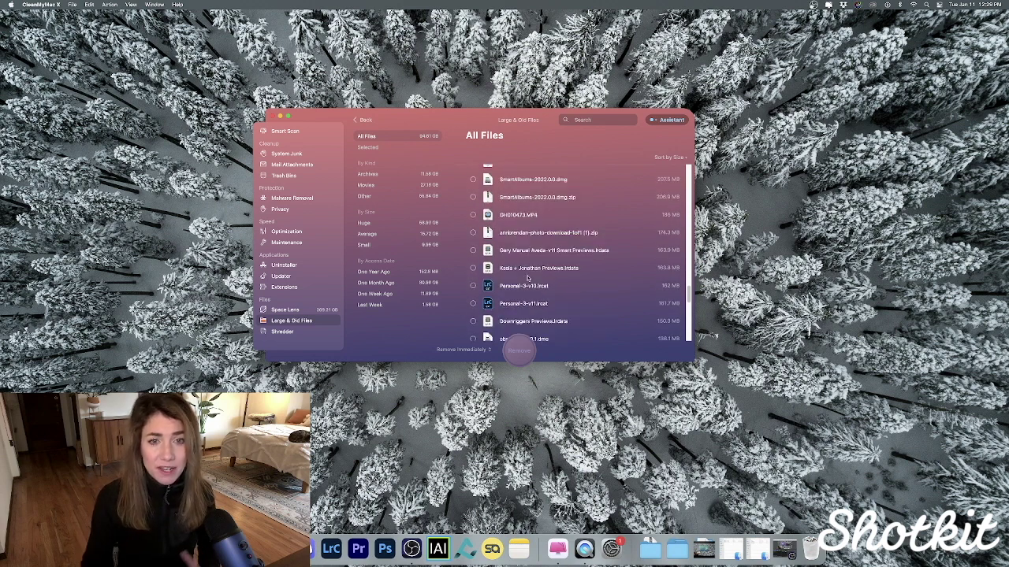
Open the Shredder module to view its file erasing options.
{"action": "key", "text": "super+Tab"}
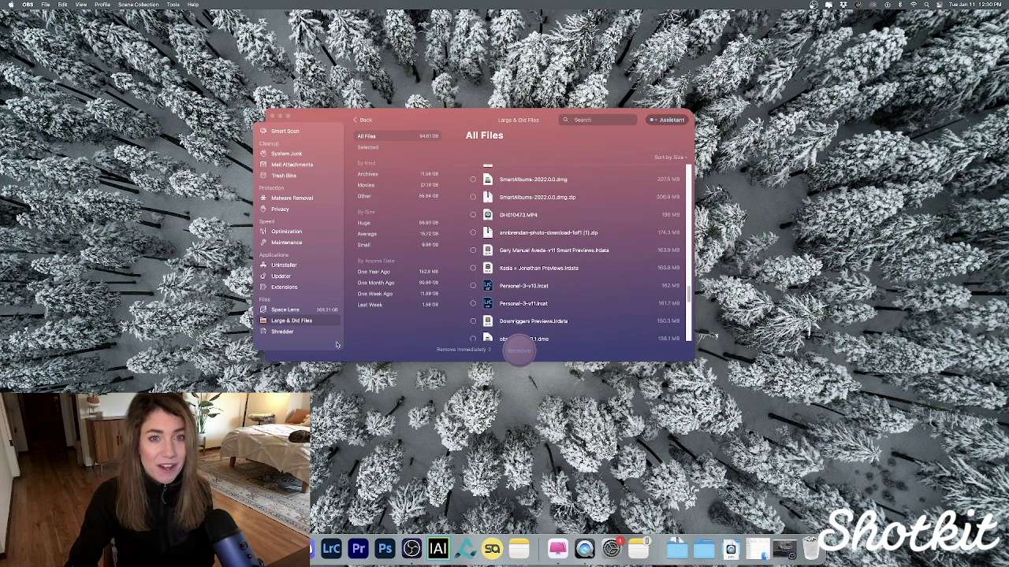
{"action": "left_click", "coordinate": [286, 332]}
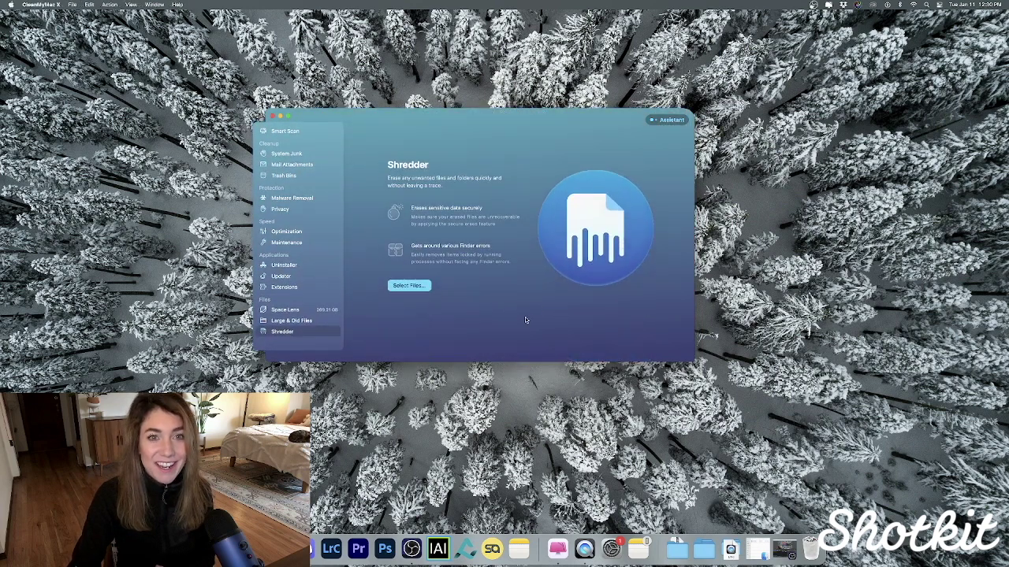